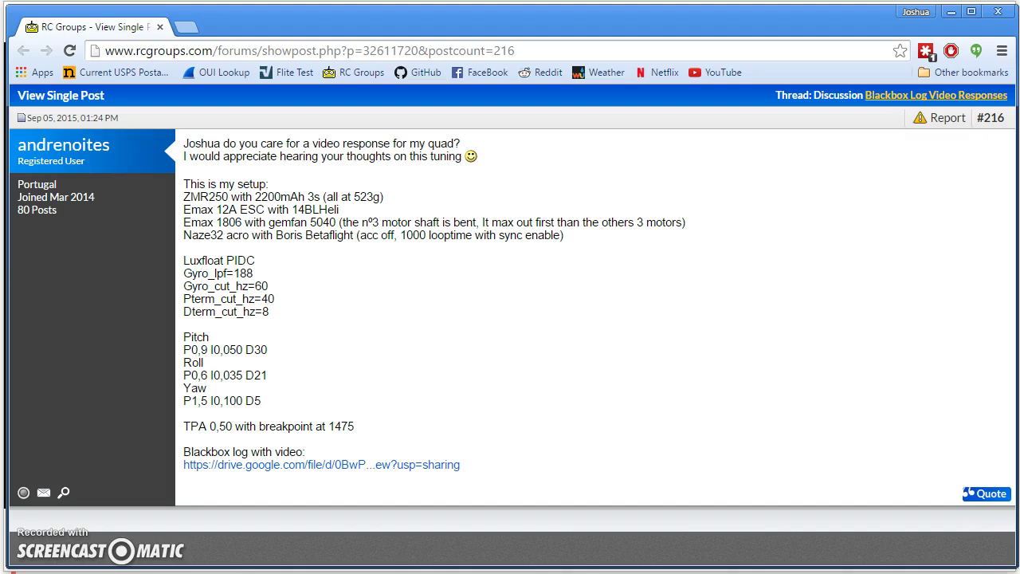
Review the setup note on the third motor's bent shaft and the Gyro_lpf and Dterm_cut_hz filter settings in the forum post.
drag(300, 222, 690, 222)
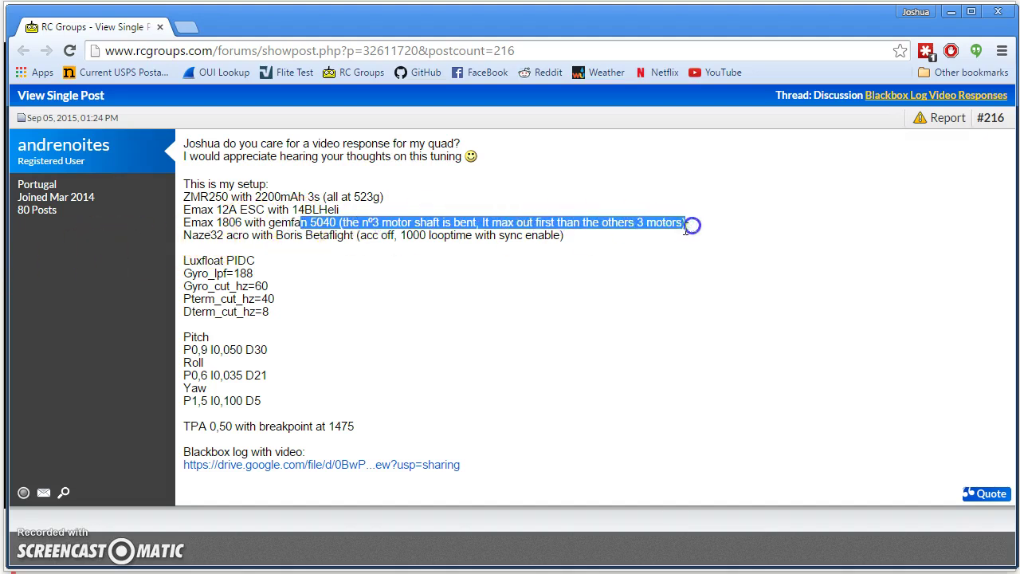
click(231, 225)
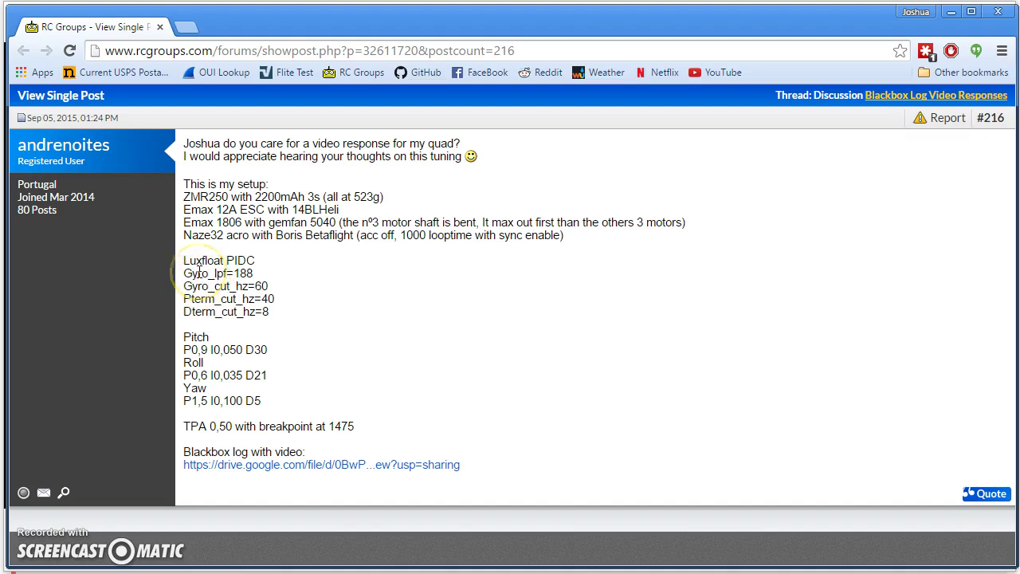
drag(185, 273, 267, 275)
click(265, 280)
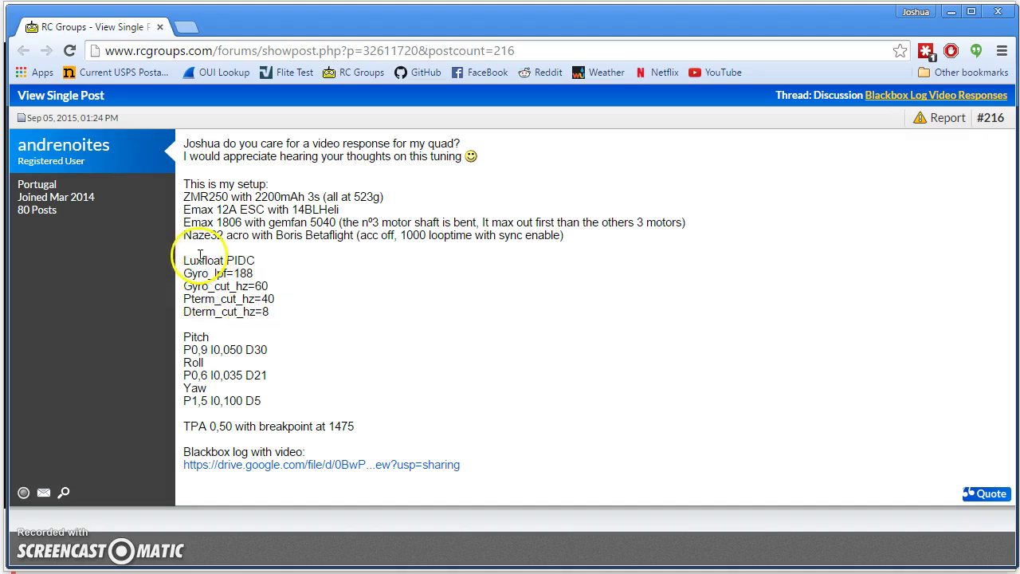
drag(270, 312, 195, 316)
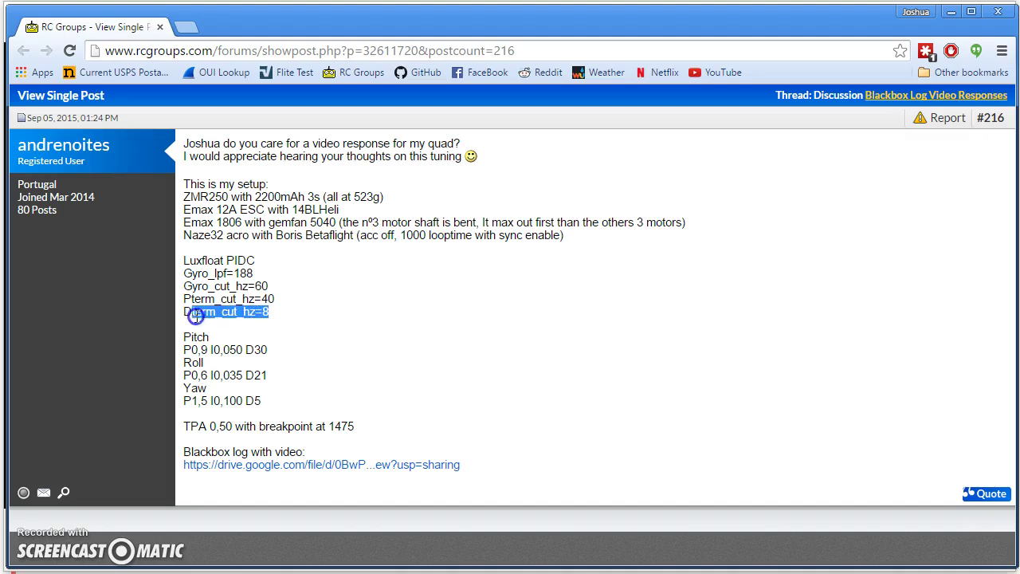
click(409, 312)
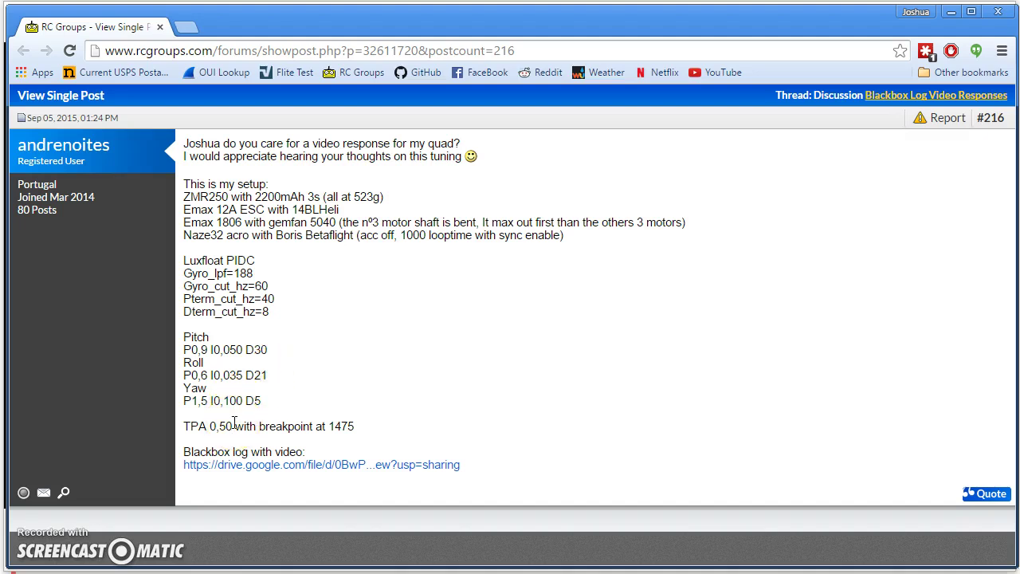
Review the yaw PID values and the TPA breakpoint listed in the forum post.
click(184, 400)
drag(184, 401, 263, 403)
click(191, 404)
double_click(341, 426)
click(495, 434)
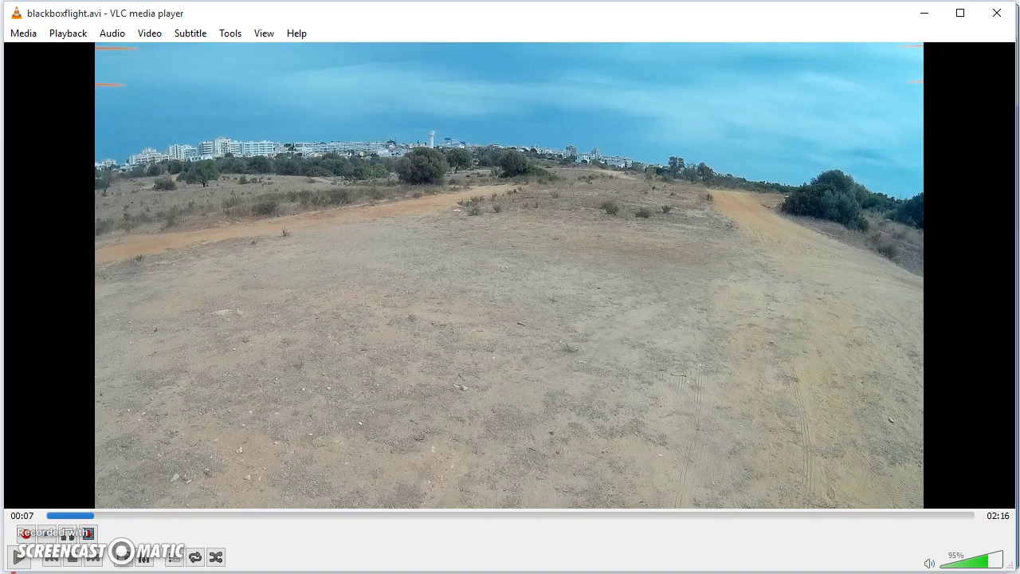
Play the blackboxflight.avi flight video in VLC from 00:07 to 00:34, pausing along the way to examine the flight behavior.
click(20, 558)
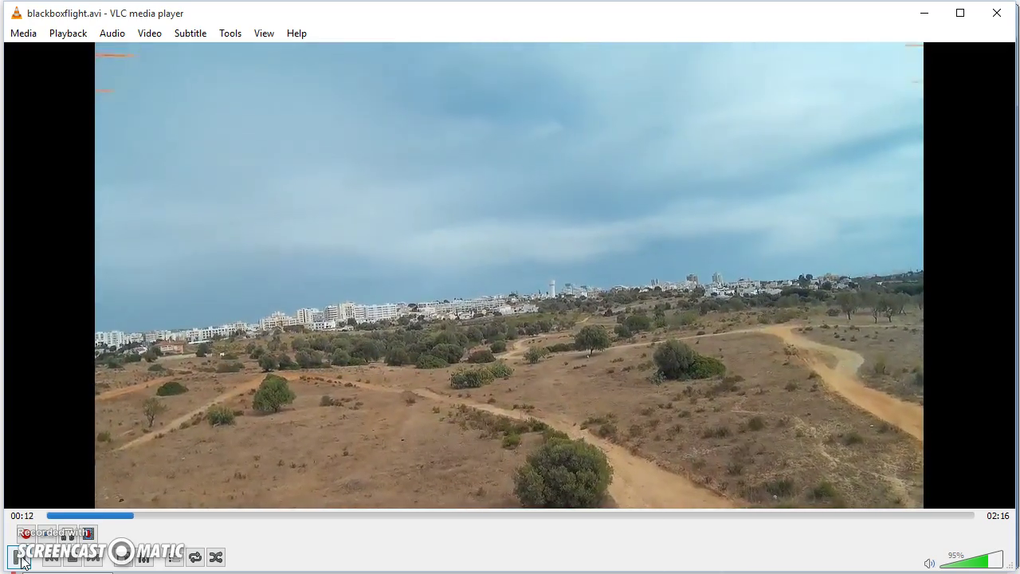
click(17, 556)
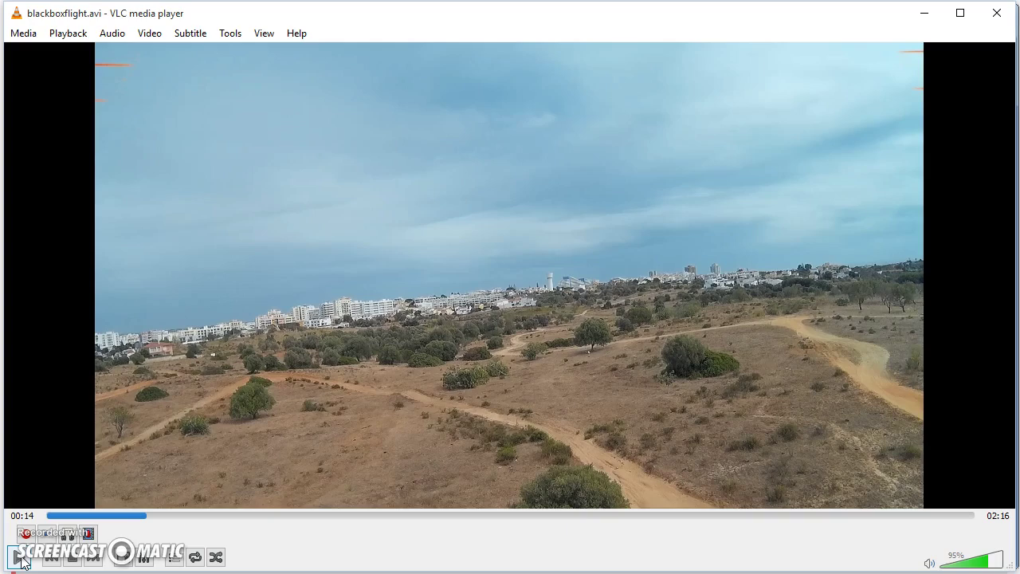
click(20, 557)
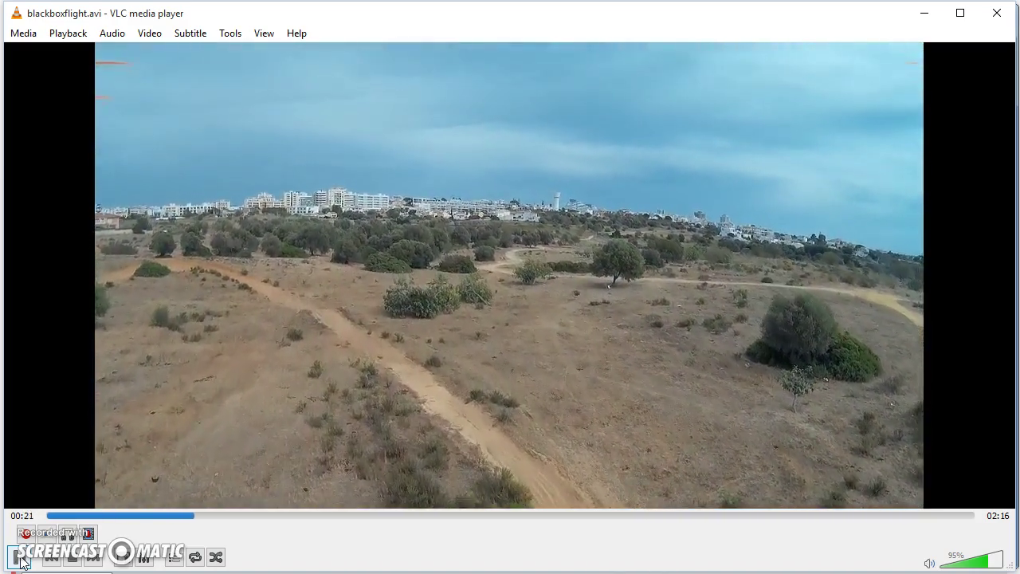
click(20, 562)
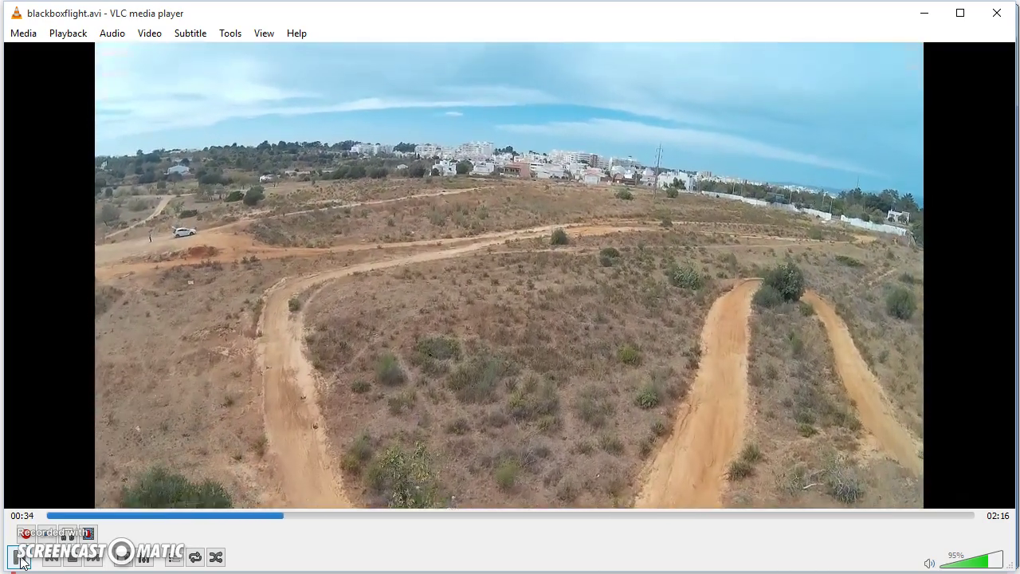
click(17, 557)
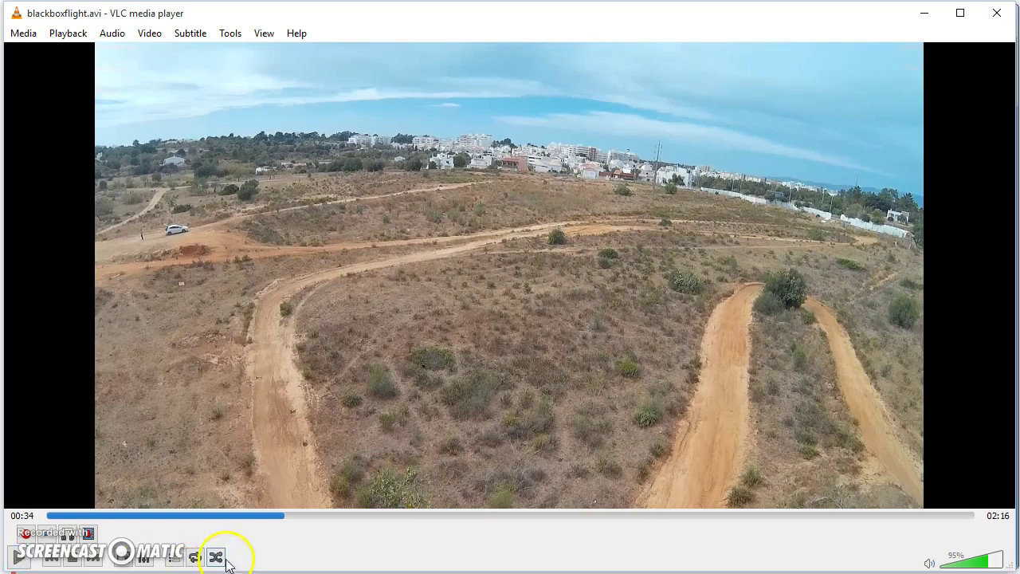
Jump back slightly in the flight video and replay the section from 00:34 to 00:35.
click(271, 516)
click(19, 557)
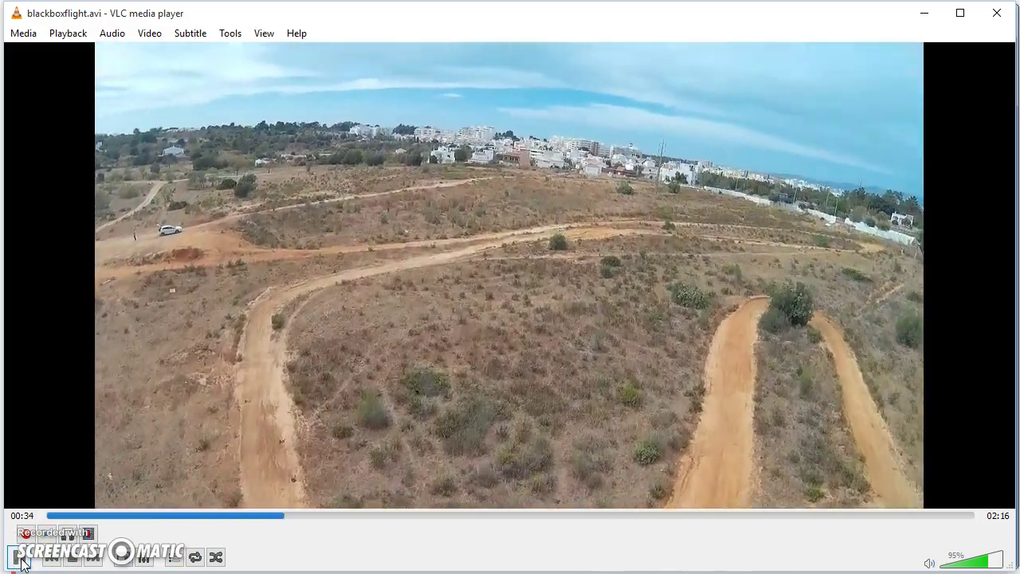
click(19, 557)
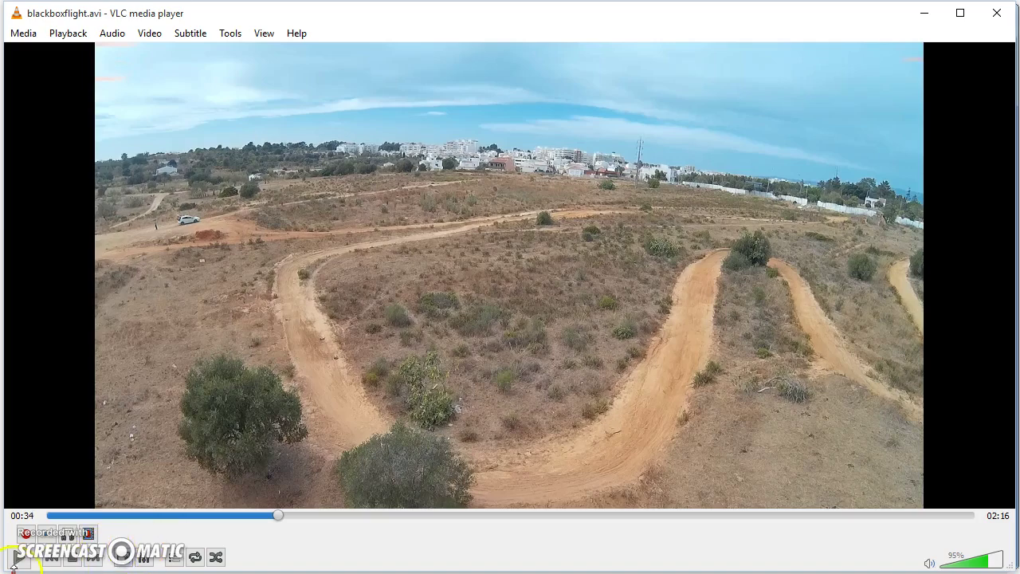
click(19, 558)
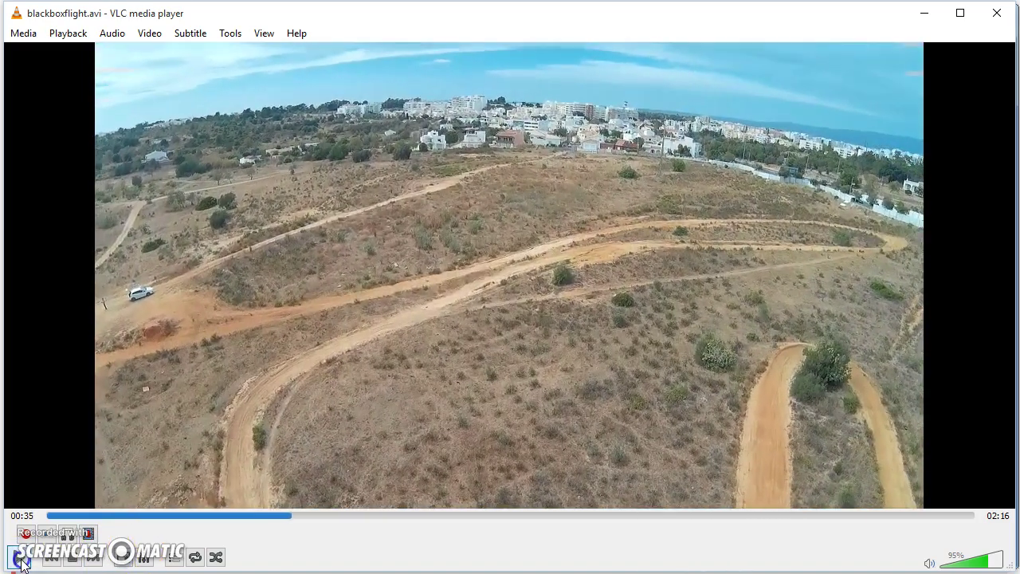
click(19, 558)
Play the flight video on to 00:37, then return to 00:35 and replay those two seconds.
click(31, 562)
click(20, 558)
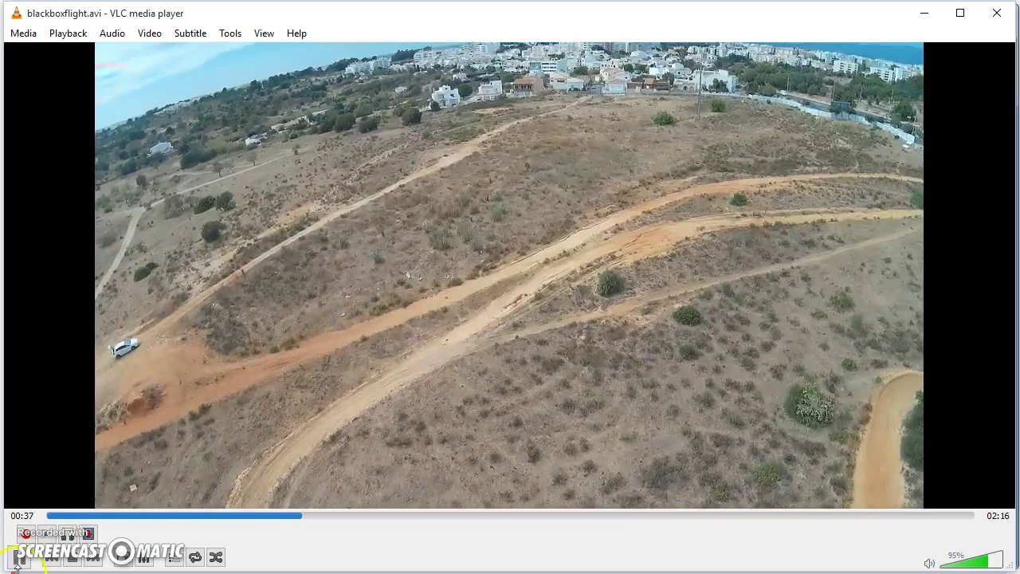
click(21, 558)
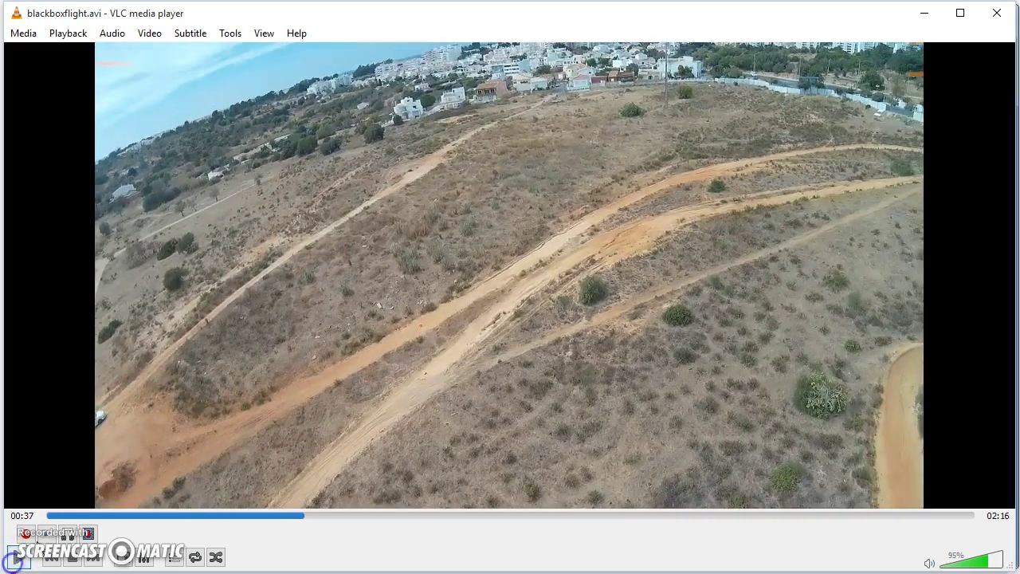
click(289, 516)
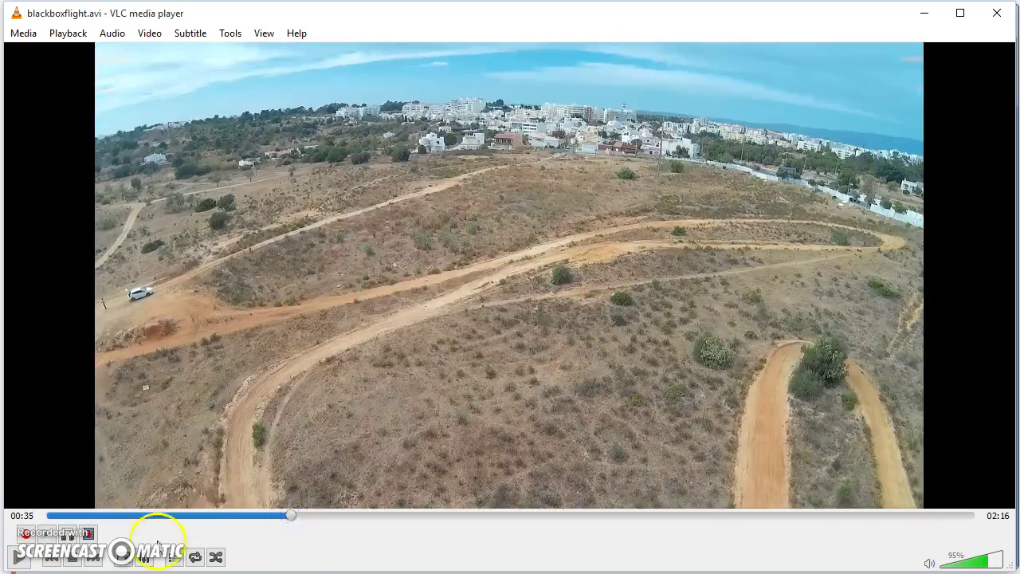
click(22, 558)
click(22, 559)
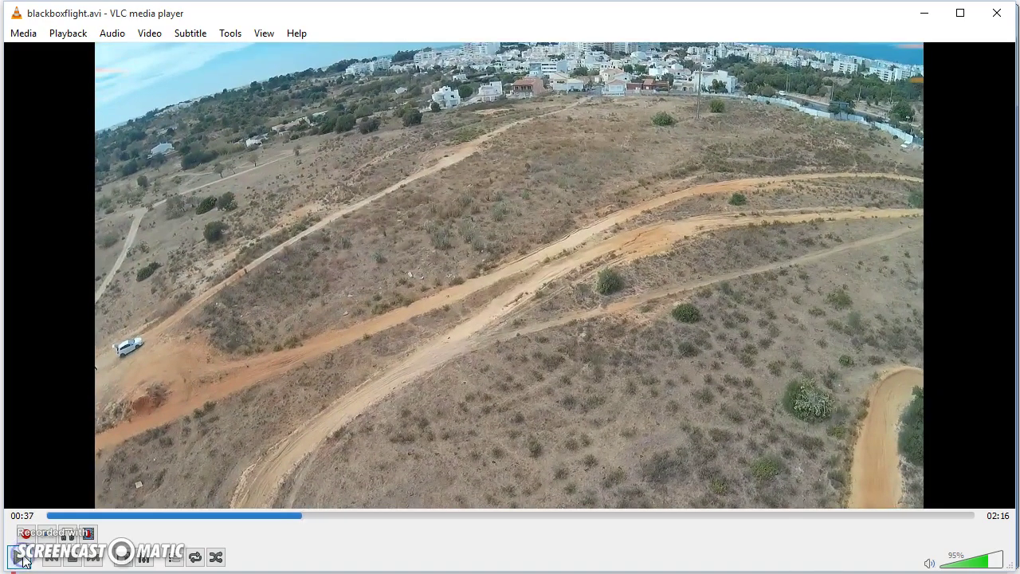
Return the flight video to 00:35 and reduce its playback speed with the Slower option twice.
click(285, 514)
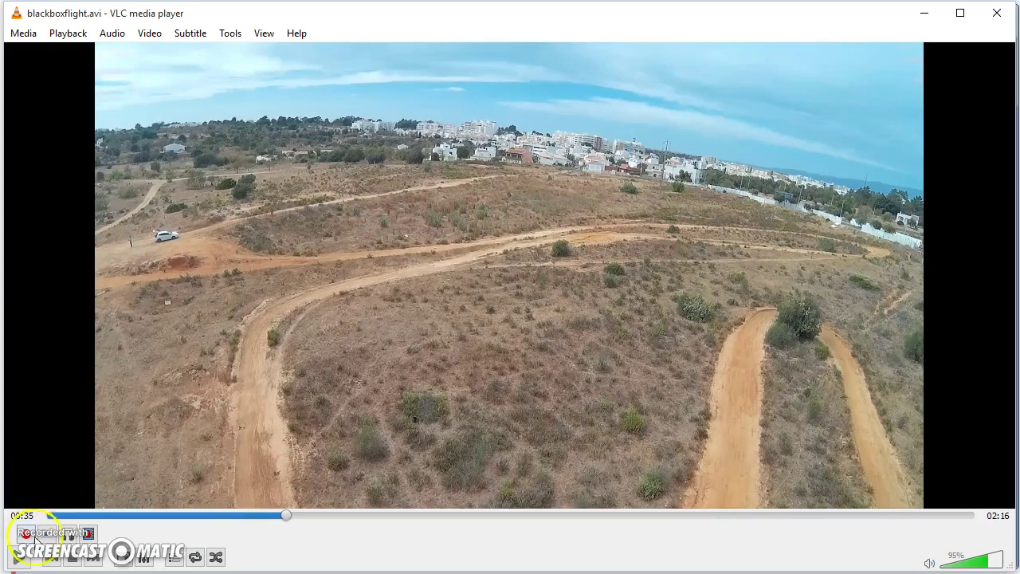
click(149, 33)
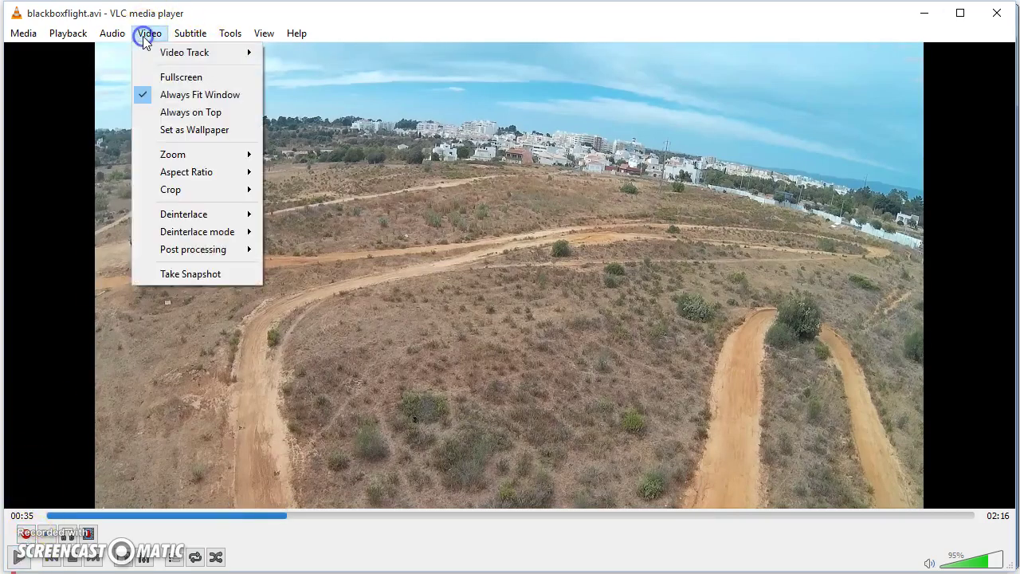
click(69, 38)
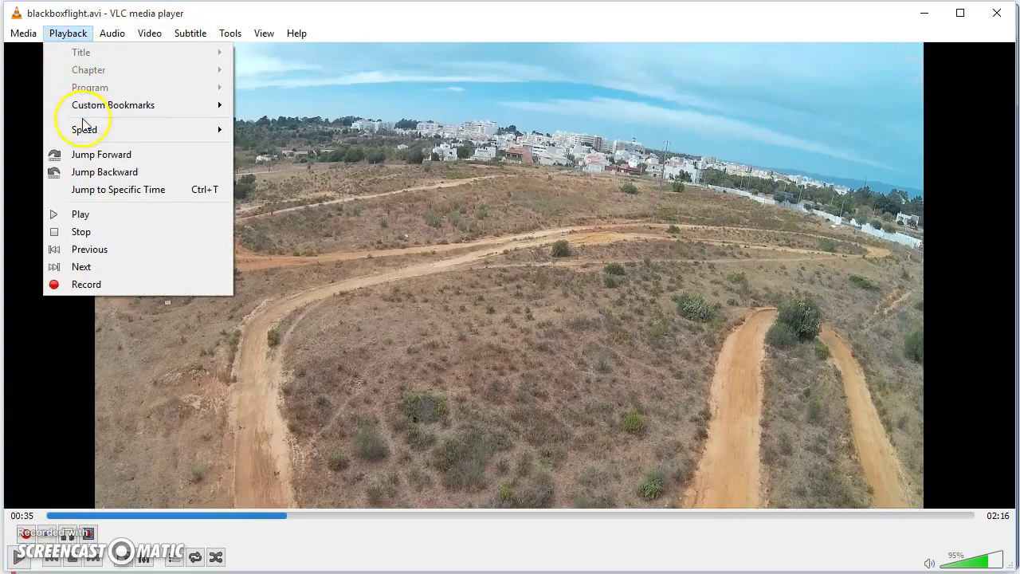
mouse_move(175, 137)
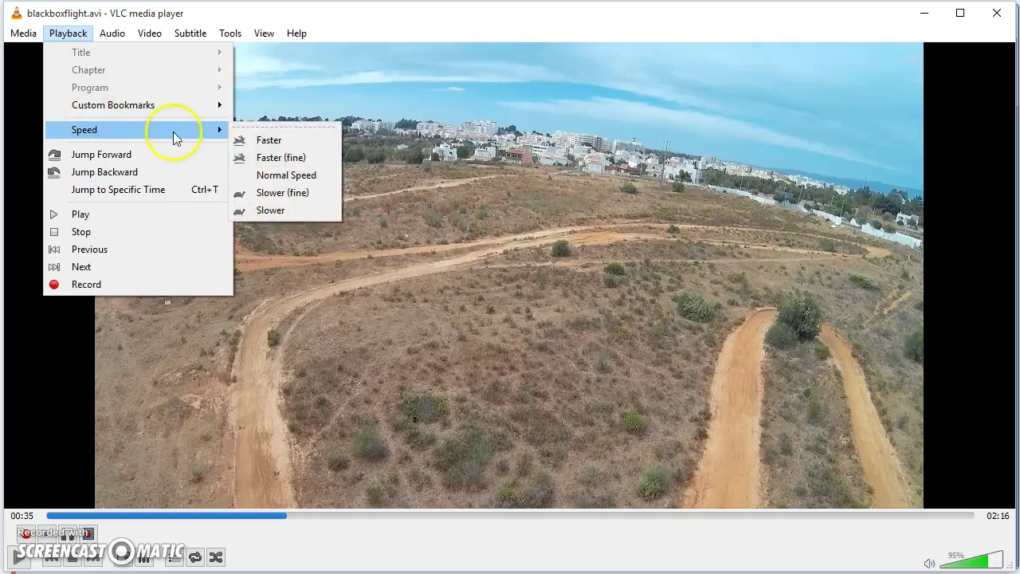
click(271, 211)
click(67, 34)
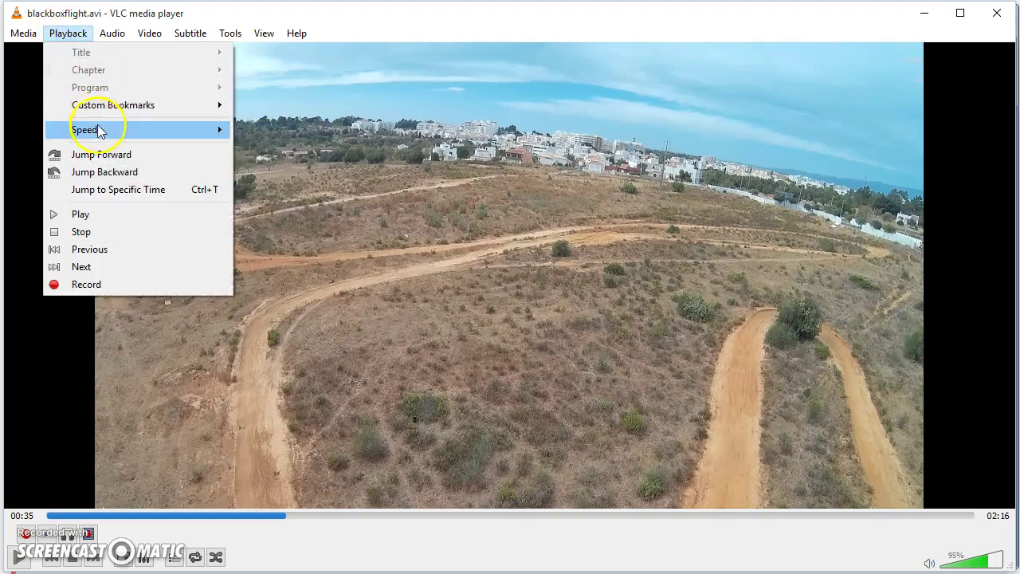
mouse_move(100, 130)
click(306, 214)
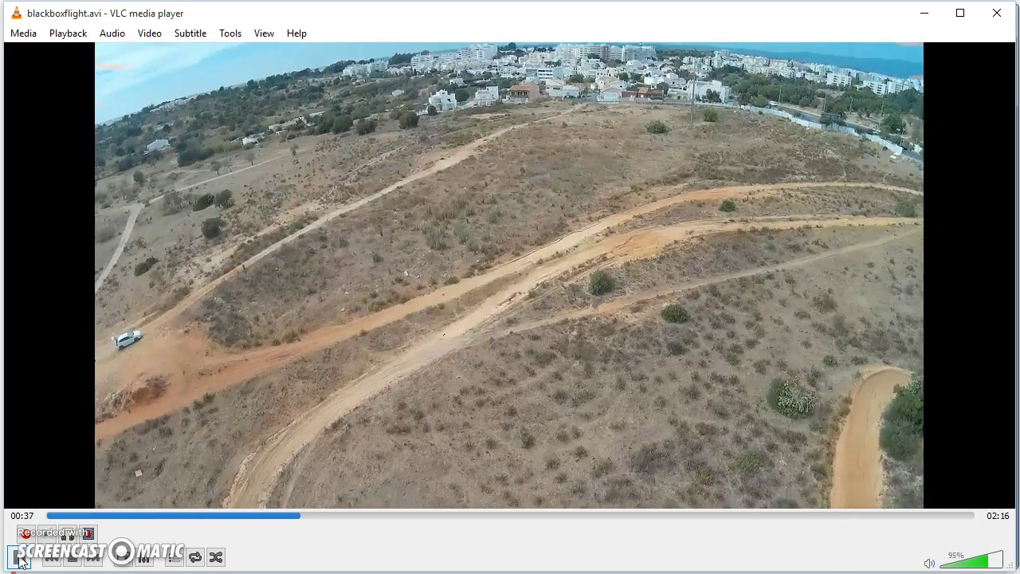
Watch the slowed flight footage from 00:37 to 00:41, pausing at both points.
click(20, 560)
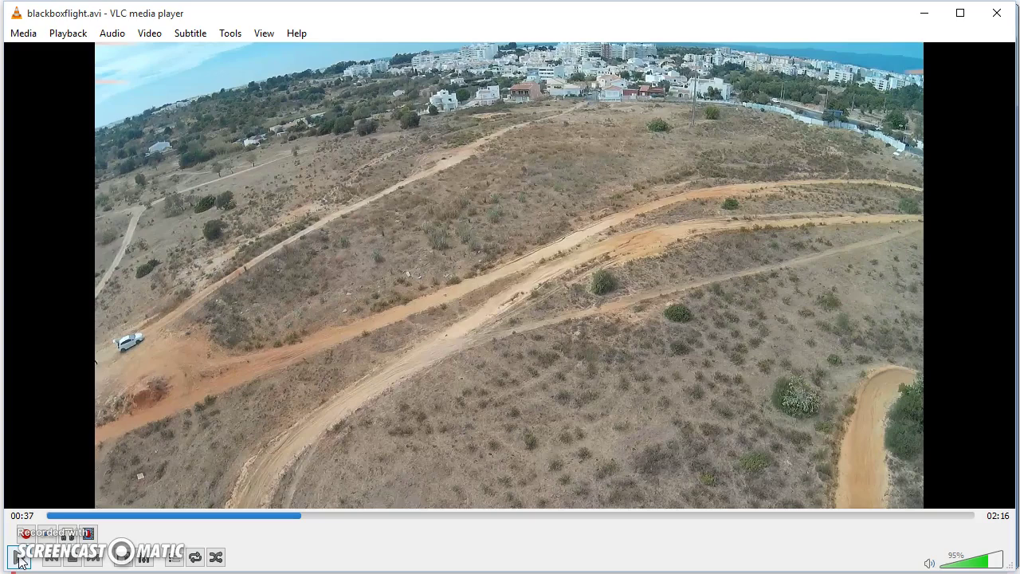
click(20, 558)
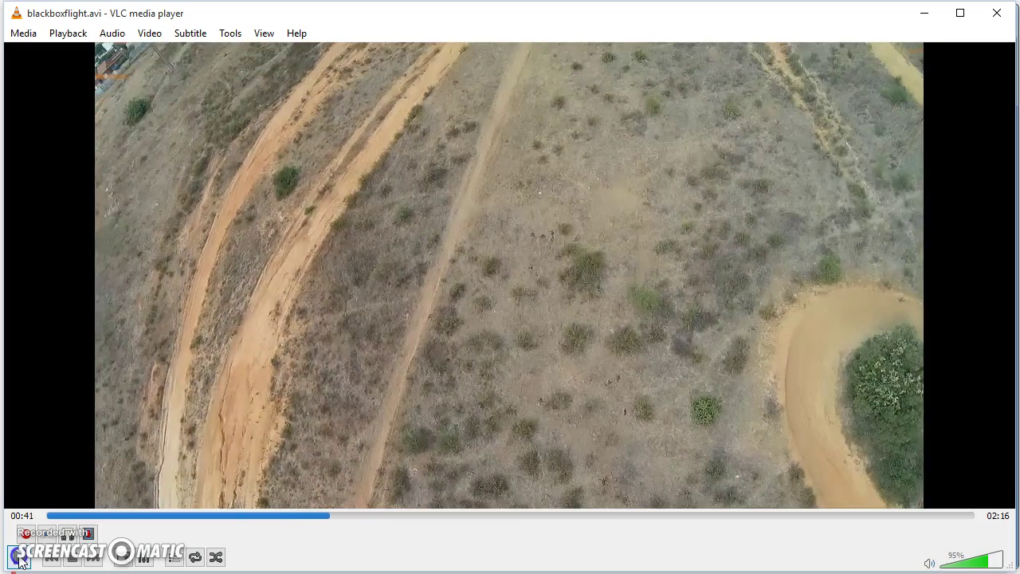
click(19, 558)
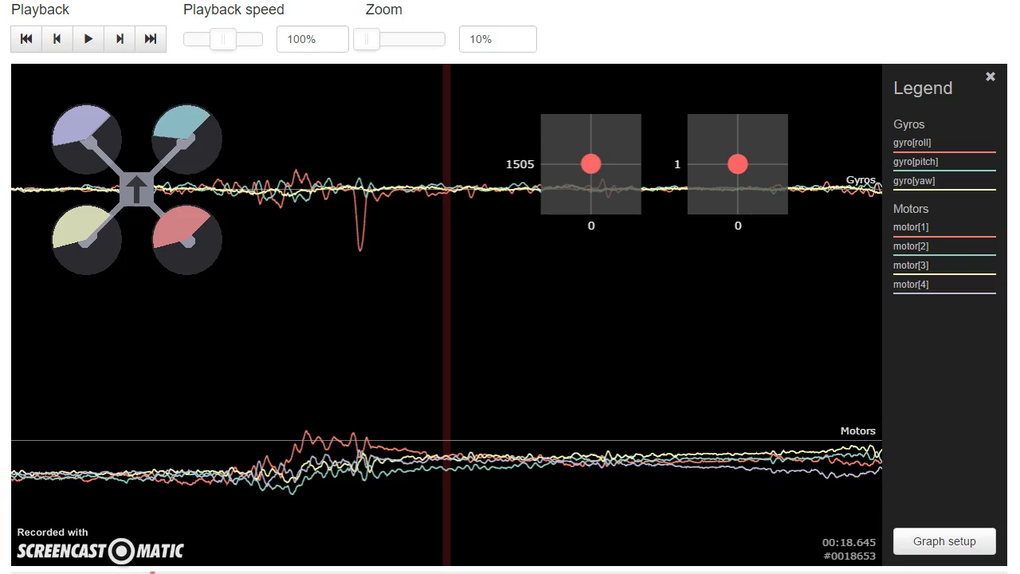
Move the Blackbox log graph to about 00:24.9 and zoom to 100% to examine the gyro and motor traces.
drag(428, 326, 191, 357)
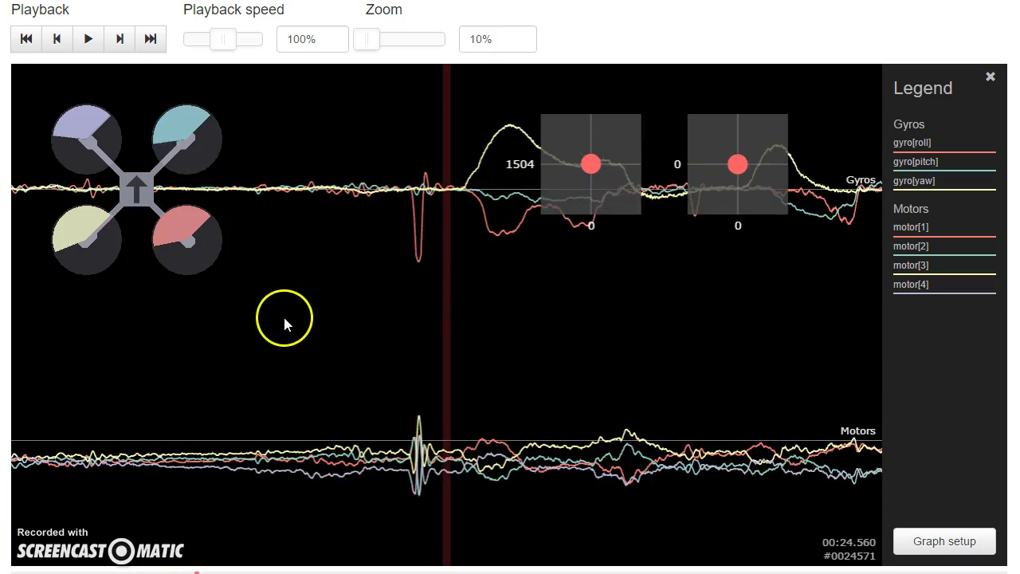
drag(382, 43, 412, 39)
drag(359, 399, 274, 415)
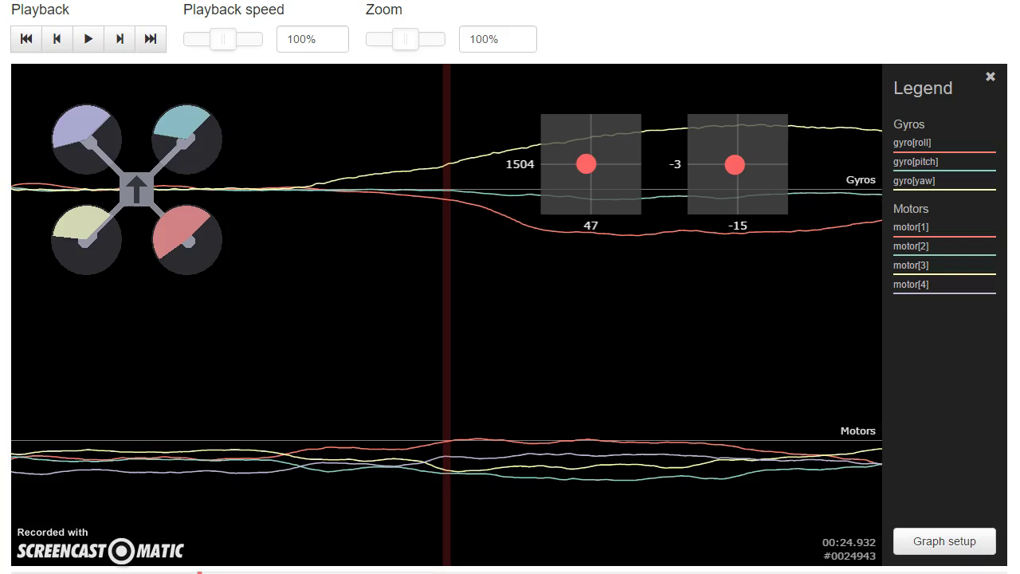
Zoom the log graph back out to 10% and move forward to about 00:29.7 to examine the gyro traces.
click(221, 37)
click(400, 37)
drag(400, 37, 332, 32)
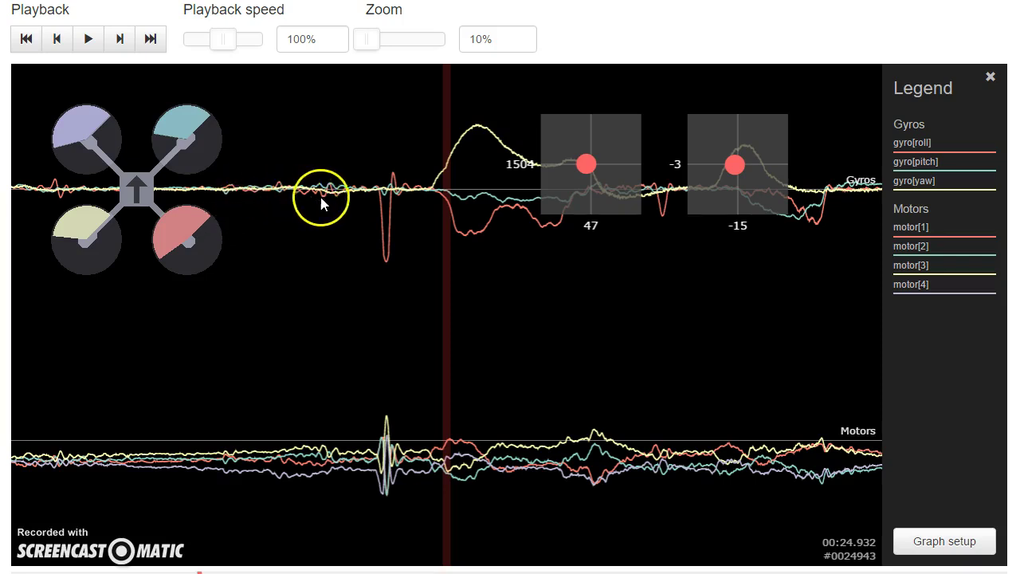
click(419, 167)
drag(419, 168, 319, 159)
click(511, 304)
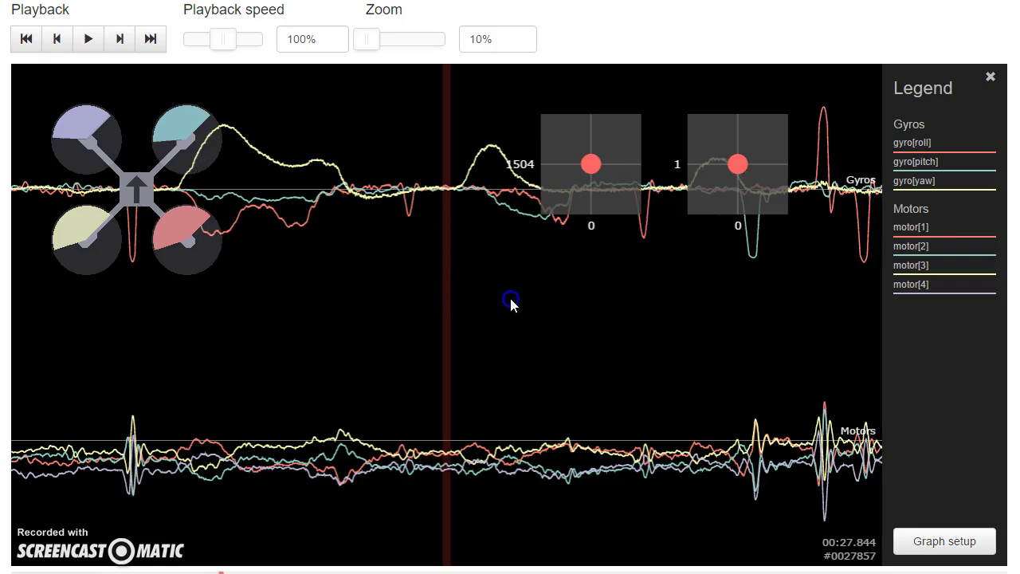
click(431, 305)
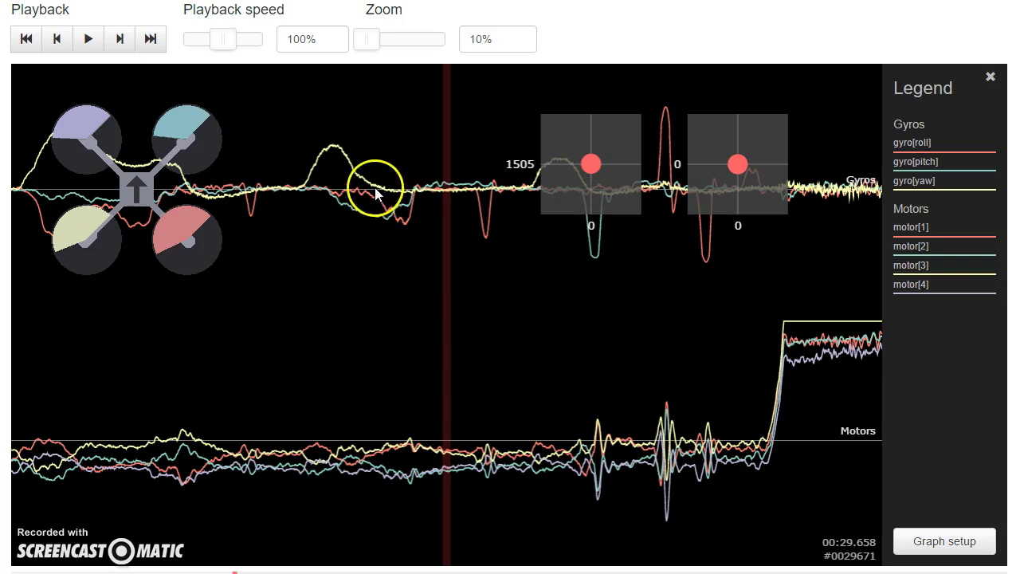
Move the log forward to about 00:39.9 to examine the motor traces around the large roll and pitch movements.
drag(499, 214, 166, 257)
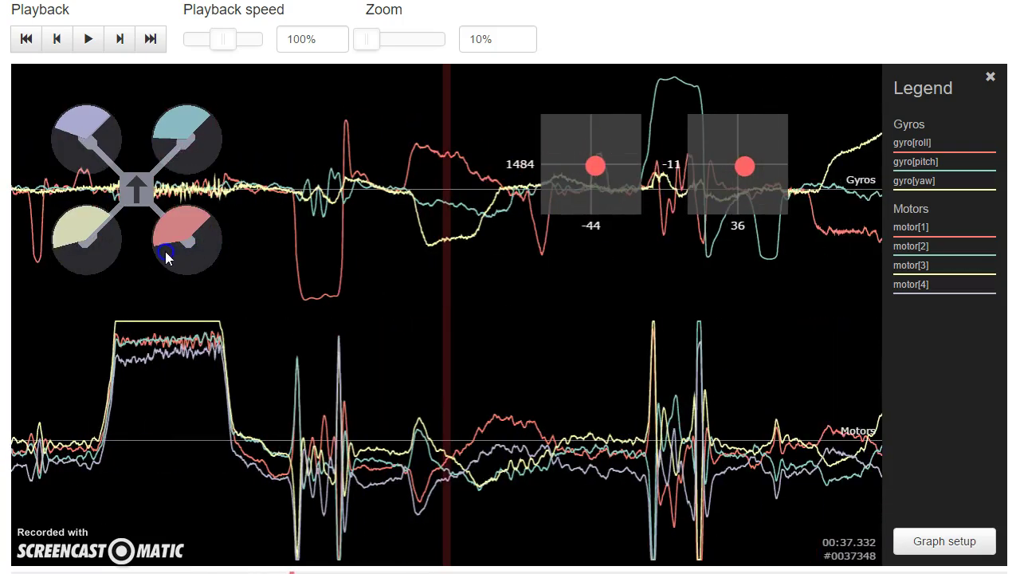
drag(521, 278, 467, 262)
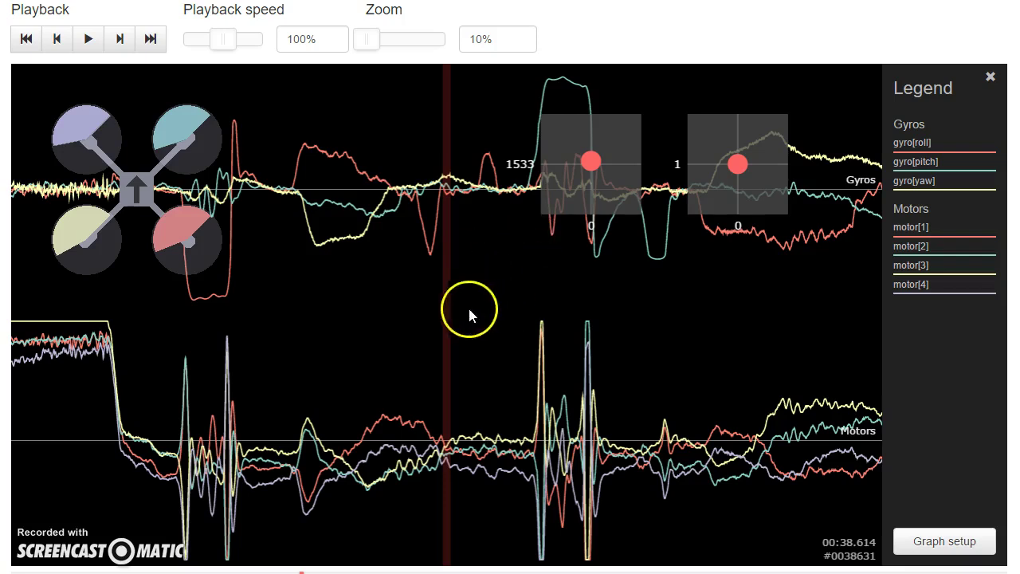
drag(415, 323, 374, 305)
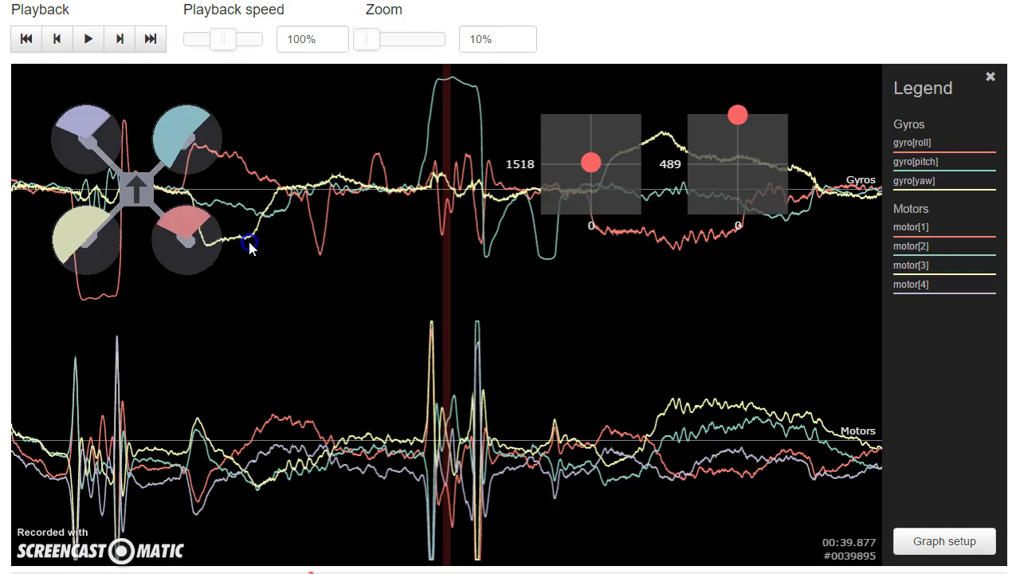
Move the log to about 00:44.7 and back to about 00:43.9 to examine the gyro and motor traces during the yaw movement.
click(444, 238)
drag(699, 258, 431, 279)
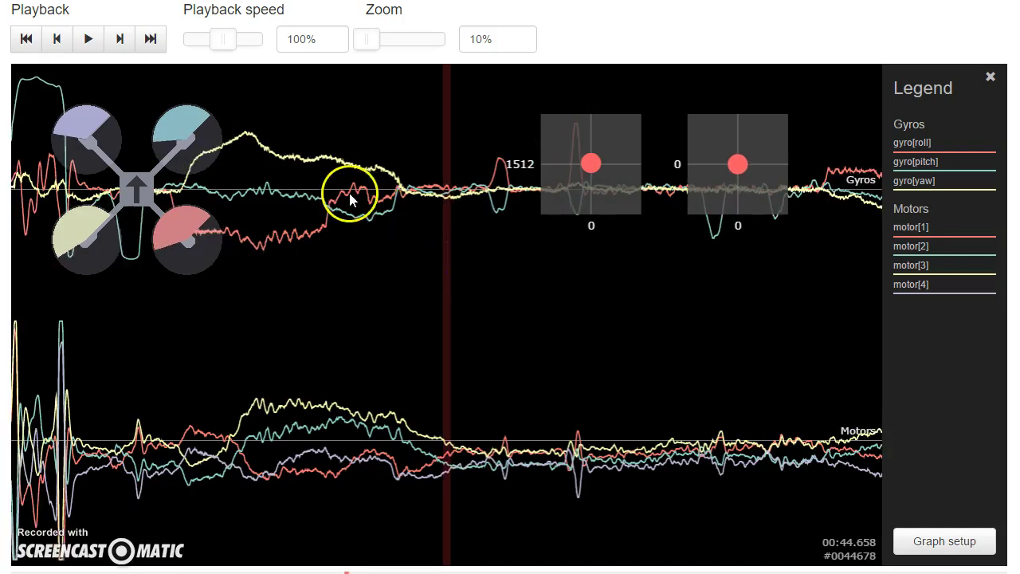
drag(544, 287, 575, 289)
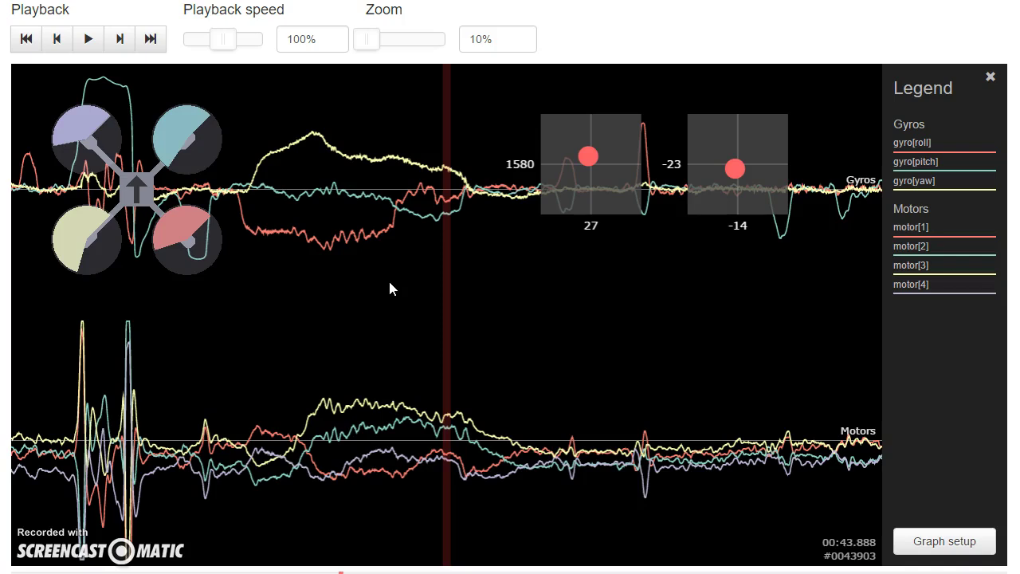
Move the log back to about 00:33.5 and zoom to 100% to examine the motor traces at the full-throttle climb.
drag(358, 303, 615, 312)
drag(426, 375, 451, 378)
drag(500, 348, 661, 362)
drag(368, 45, 406, 45)
drag(837, 444, 551, 447)
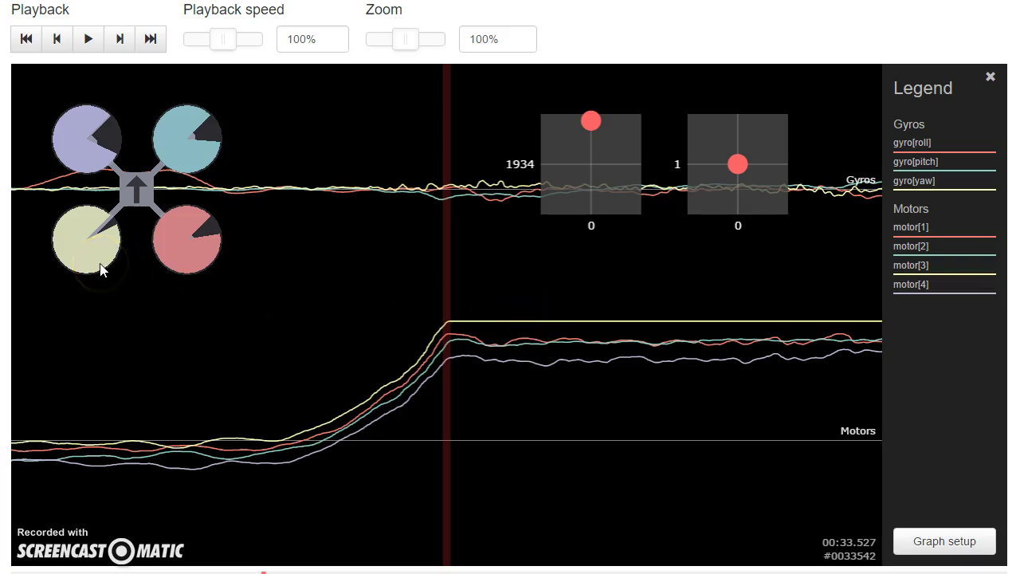
Move back and forth between about 00:33.8 and 00:34.1 to compare the four motor traces at full throttle.
drag(591, 404, 407, 416)
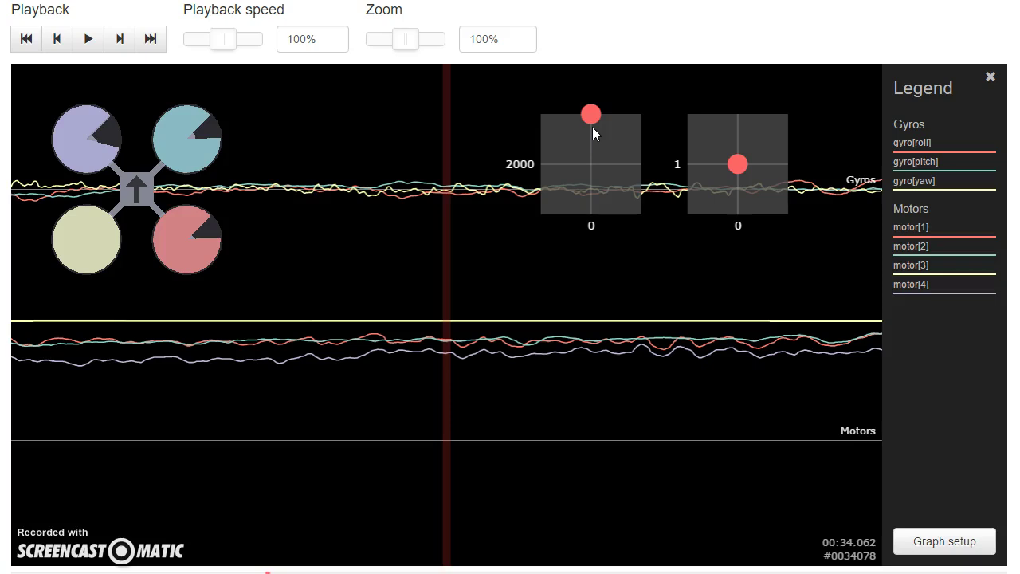
drag(570, 301, 395, 309)
drag(390, 310, 552, 291)
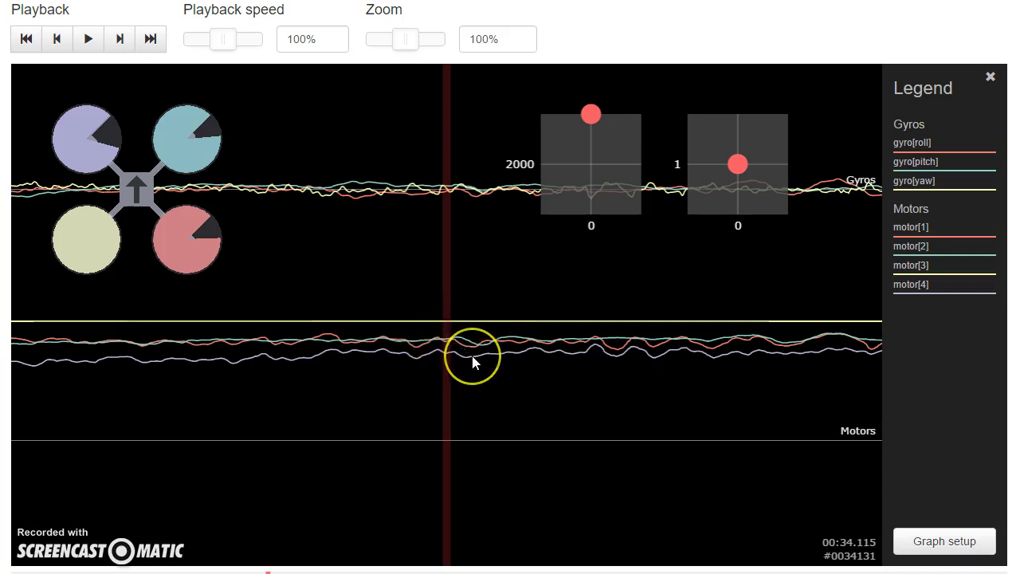
drag(556, 399, 662, 401)
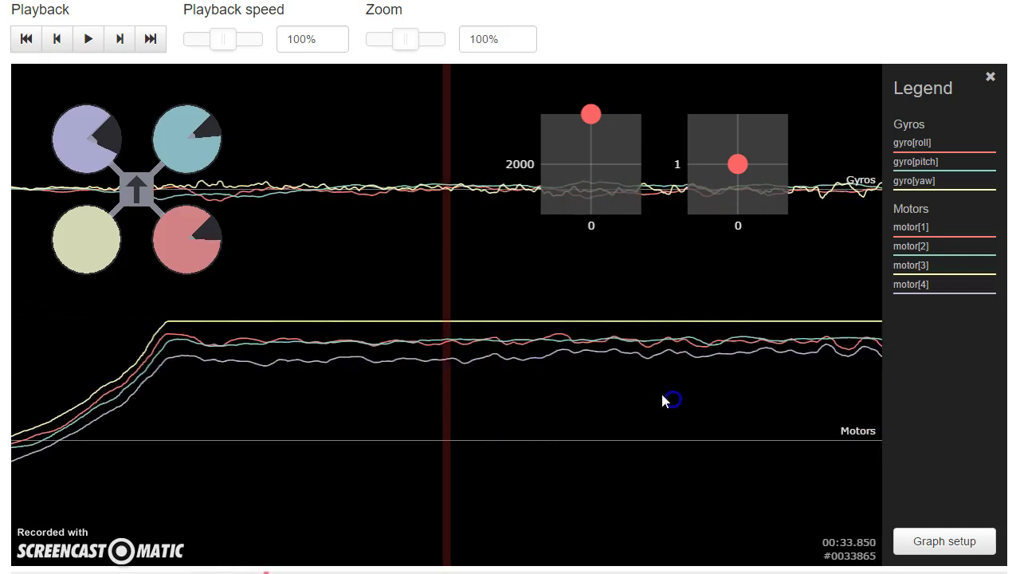
drag(451, 368, 391, 382)
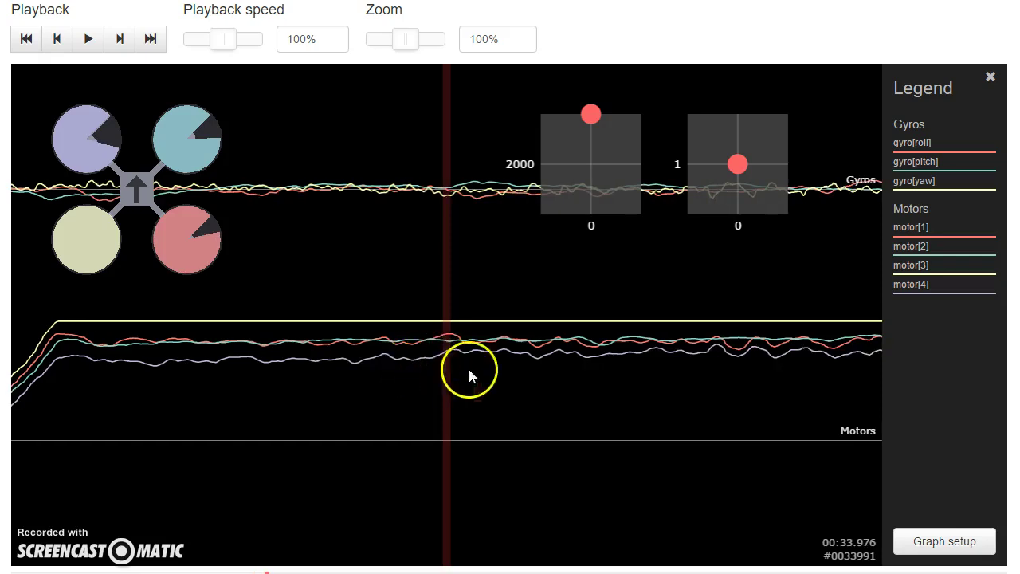
Move the log forward through about 00:35.9 and past 00:39.6 to examine the motor response to the large roll and pitch movements.
drag(517, 378, 1, 387)
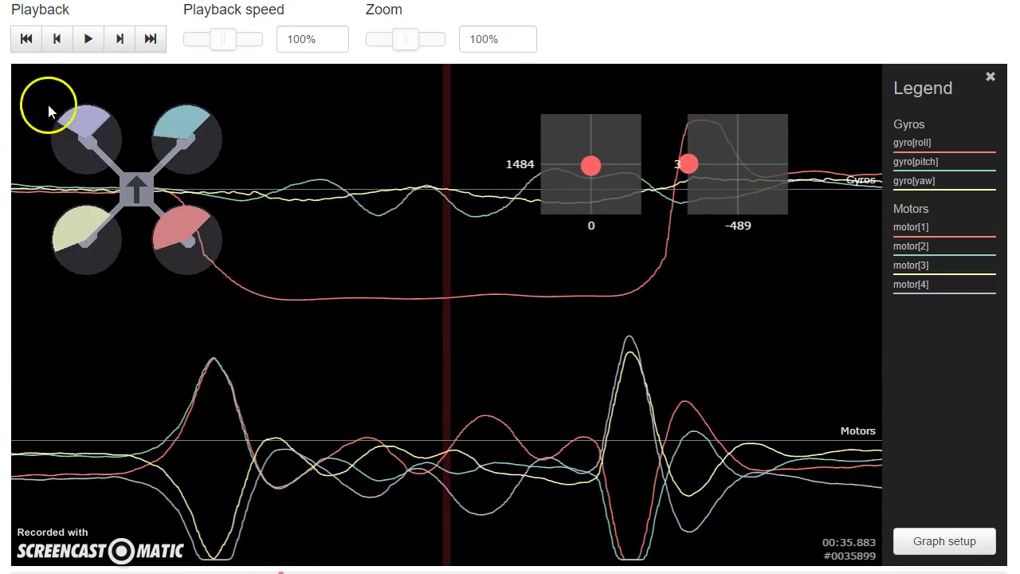
click(368, 502)
drag(600, 427, 234, 399)
drag(607, 430, 80, 399)
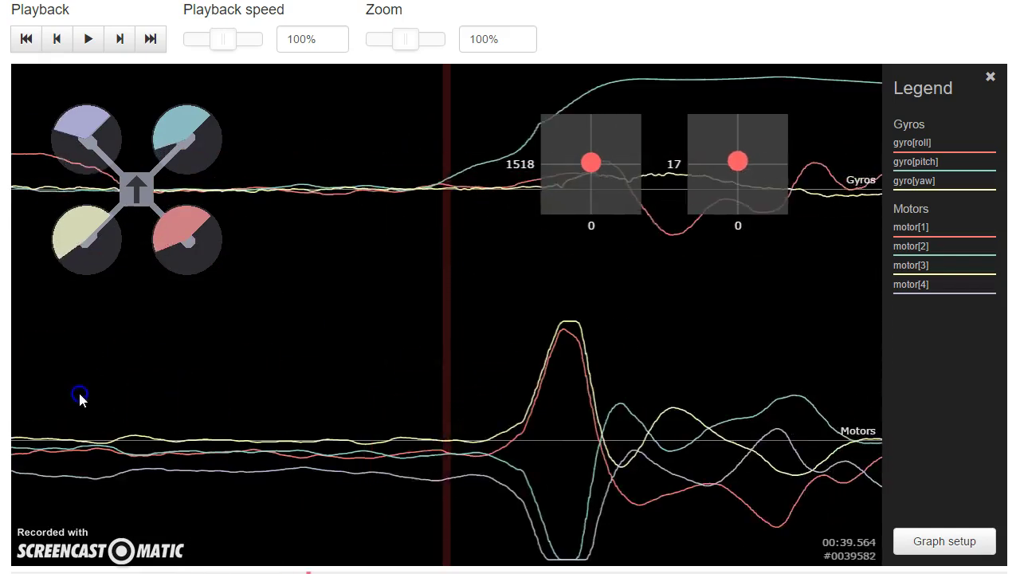
drag(708, 416, 138, 403)
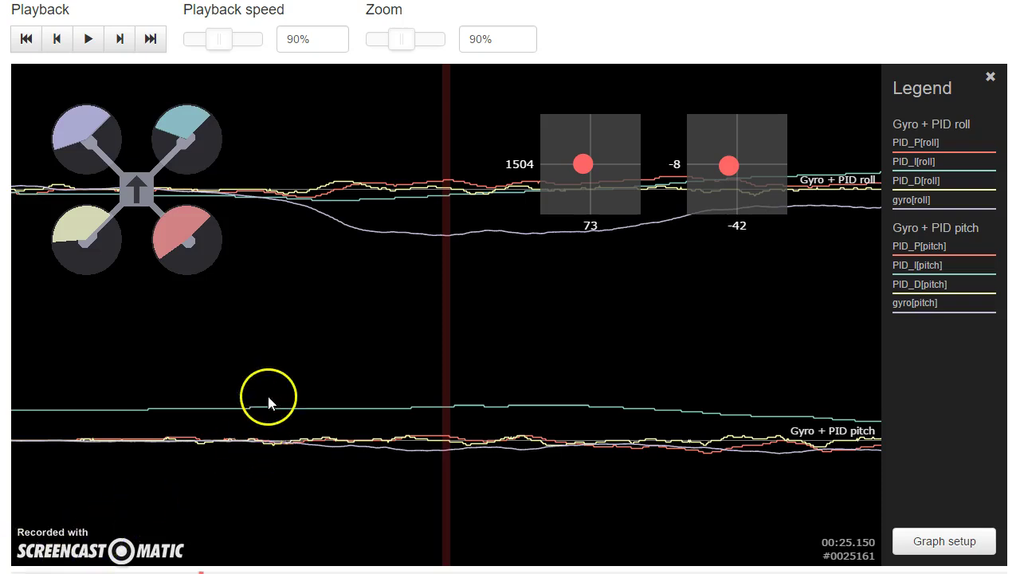
Move the roll and pitch PID graphs from about 00:25.2 to 00:27.4 to examine the P, I, D and gyro traces.
drag(466, 409, 339, 414)
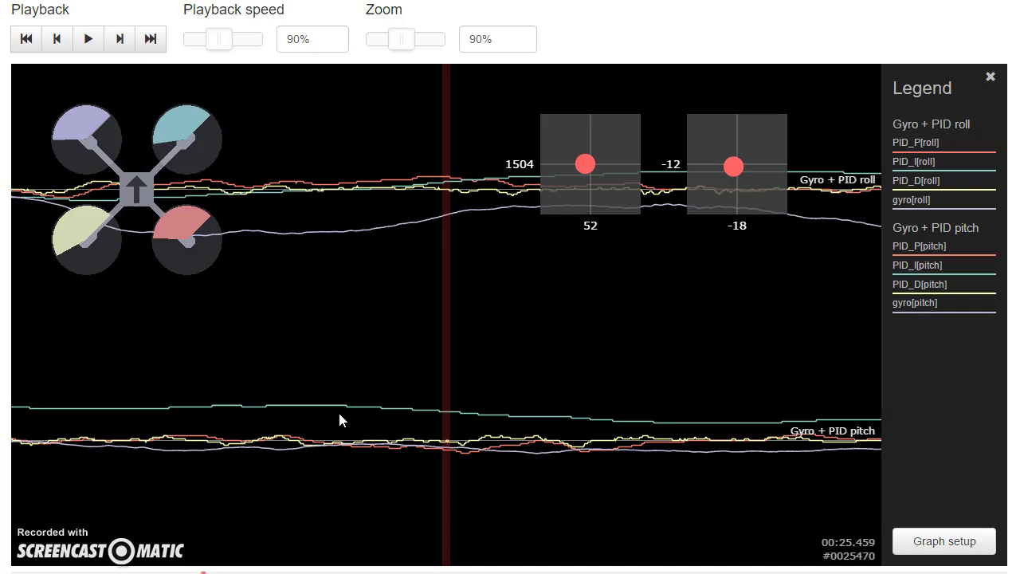
drag(649, 359, 91, 385)
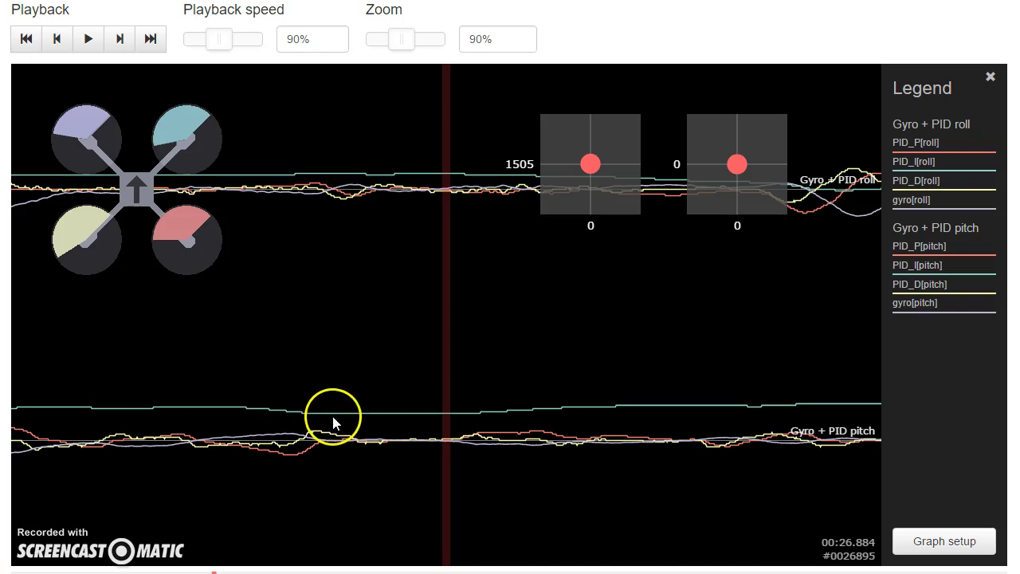
drag(536, 347, 326, 337)
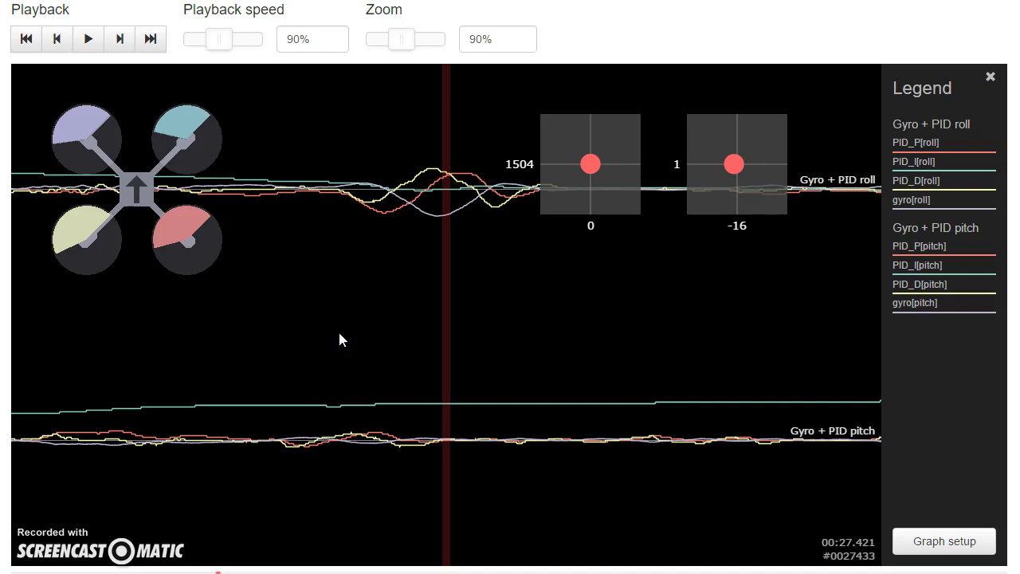
Move the PID graphs forward through about 00:31.0 to 00:33.2 to examine the roll and pitch traces around the large movements.
drag(457, 368, 0, 407)
drag(642, 371, 0, 408)
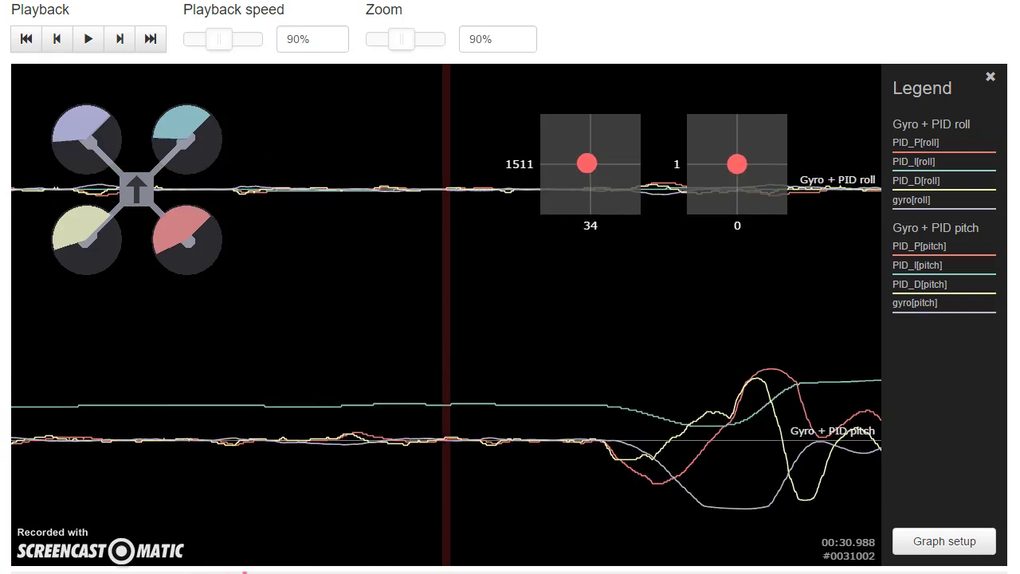
drag(728, 319, 0, 326)
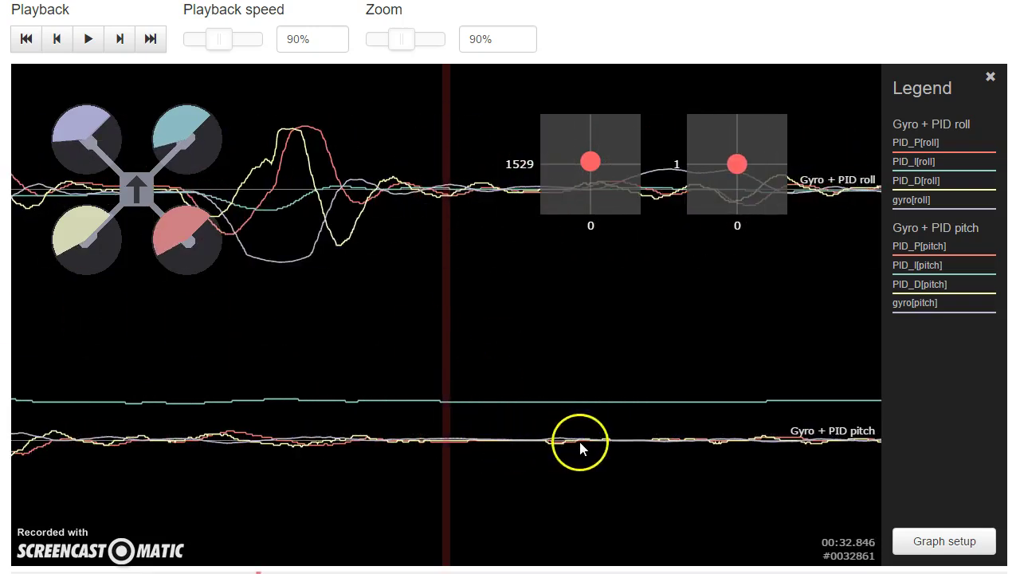
drag(810, 449, 671, 451)
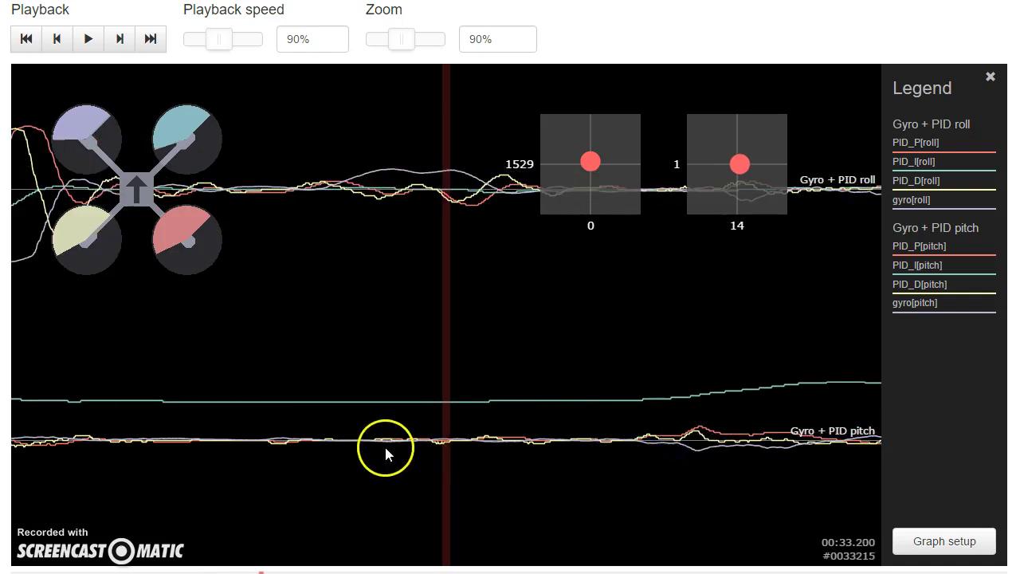